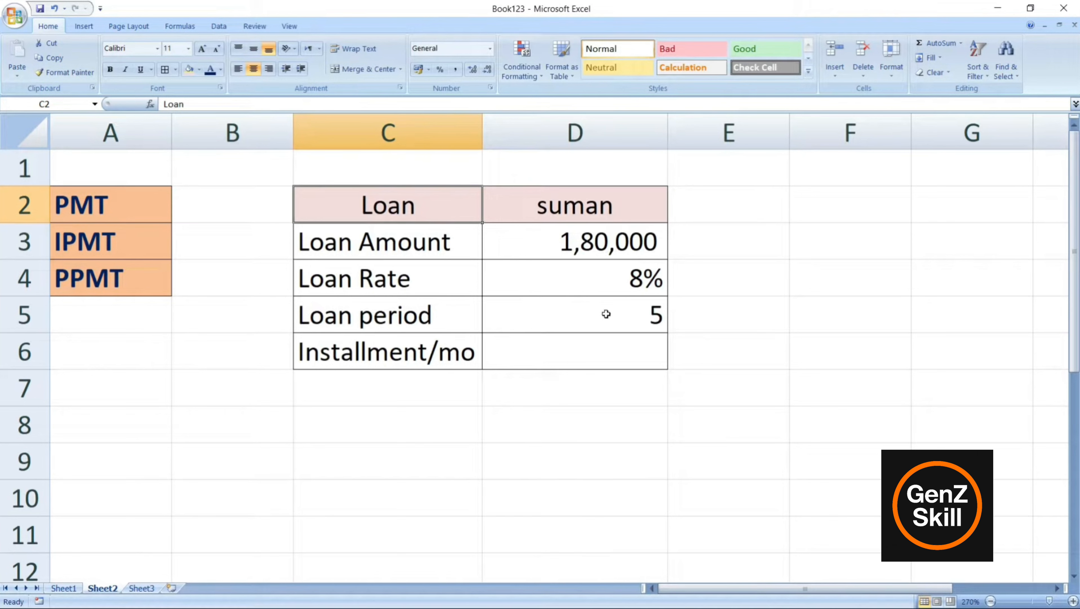
Calculate the monthly loan installment in cell D7 with the formula =PMT(D4/12,D5*12,D3)
{"action": "left_click", "coordinate": [575, 390]}
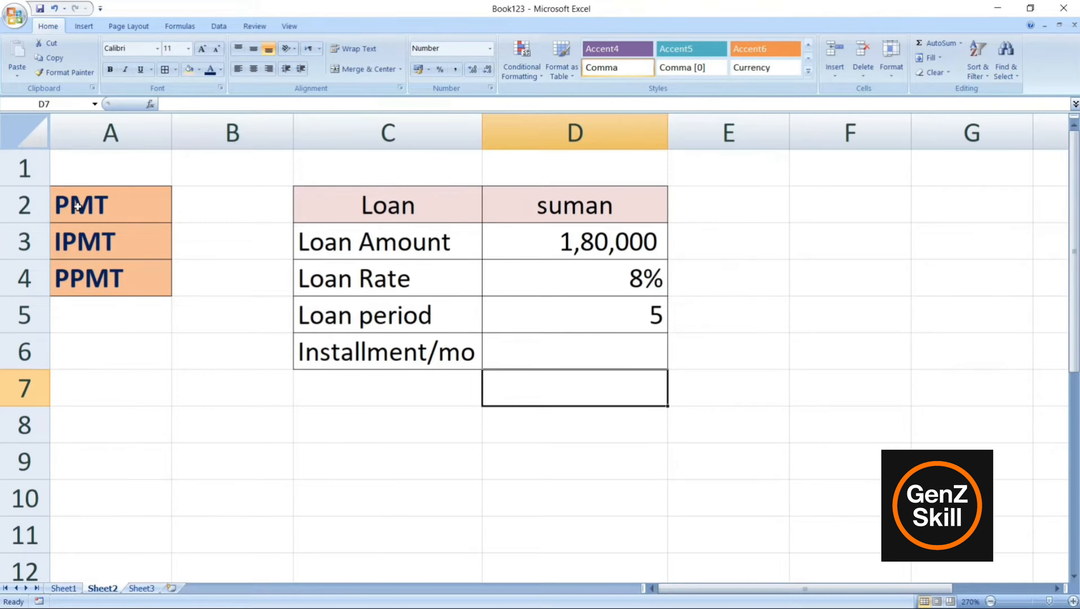
{"action": "type", "text": "="}
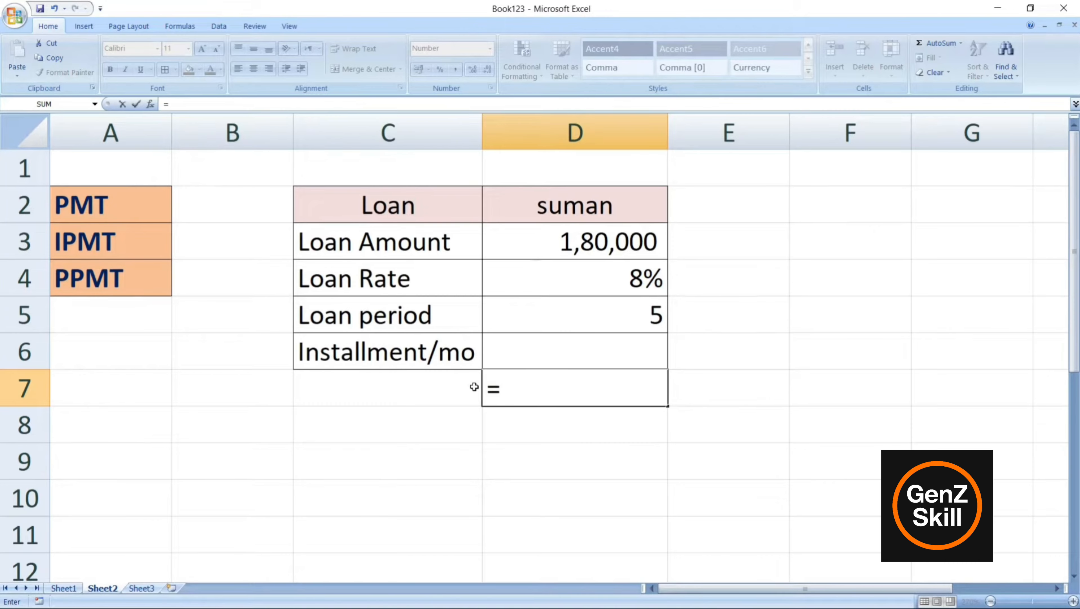
{"action": "type", "text": "pmt"}
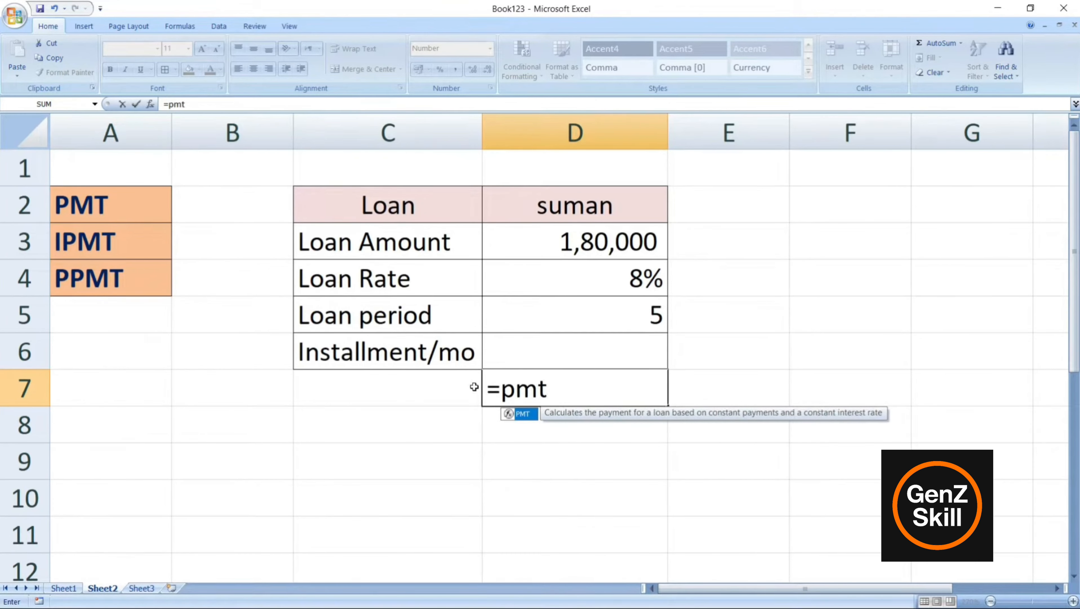
{"action": "key", "text": "Tab"}
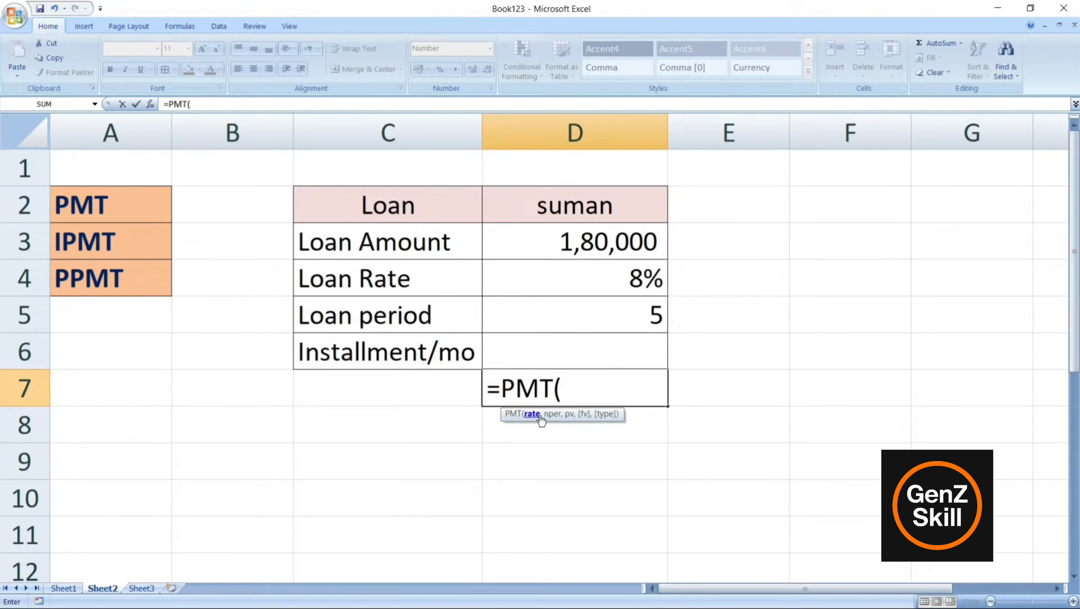
{"action": "left_click", "coordinate": [620, 278]}
{"action": "type", "text": "/"}
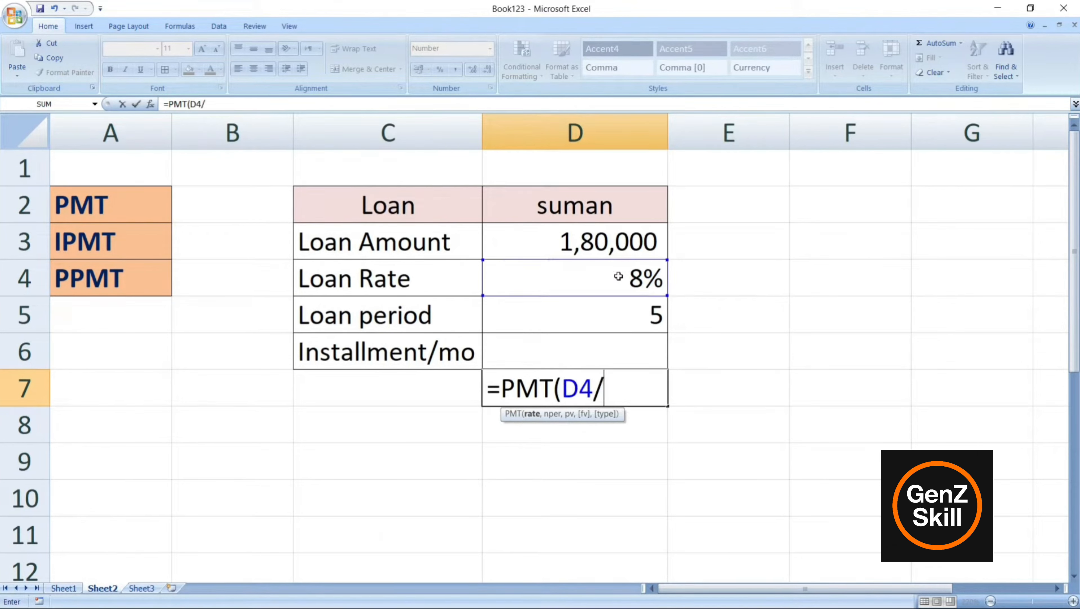
{"action": "type", "text": "12,"}
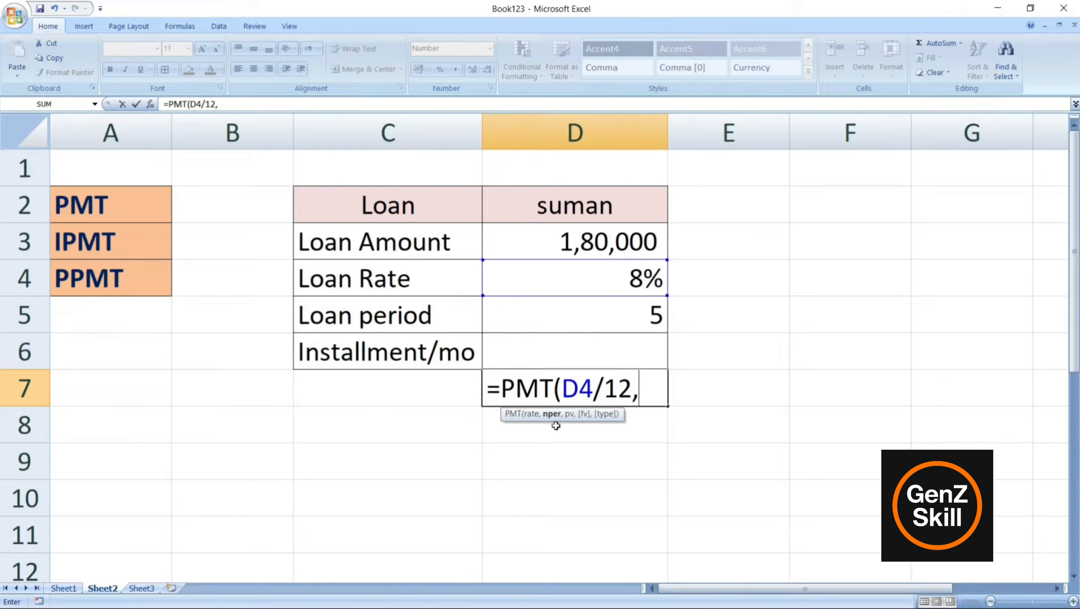
{"action": "left_click", "coordinate": [607, 321]}
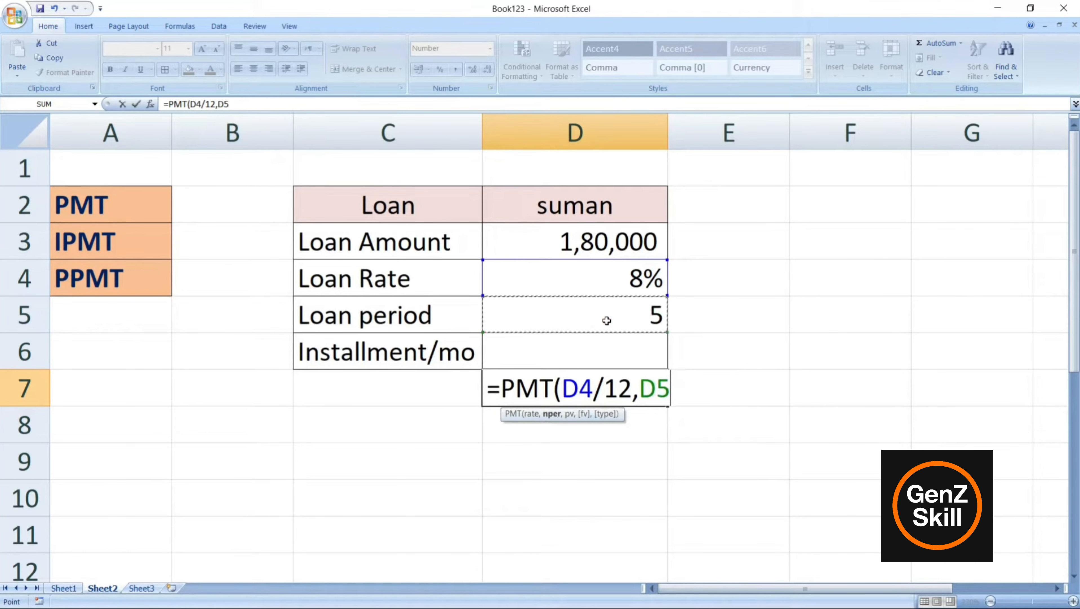
{"action": "type", "text": "*12"}
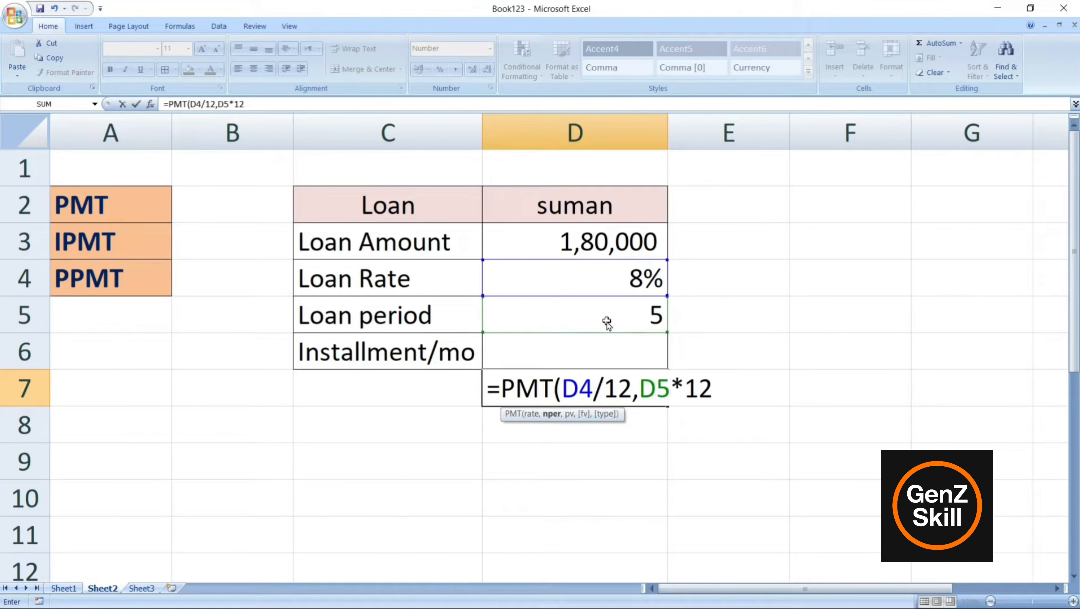
{"action": "type", "text": ","}
{"action": "left_click", "coordinate": [596, 242]}
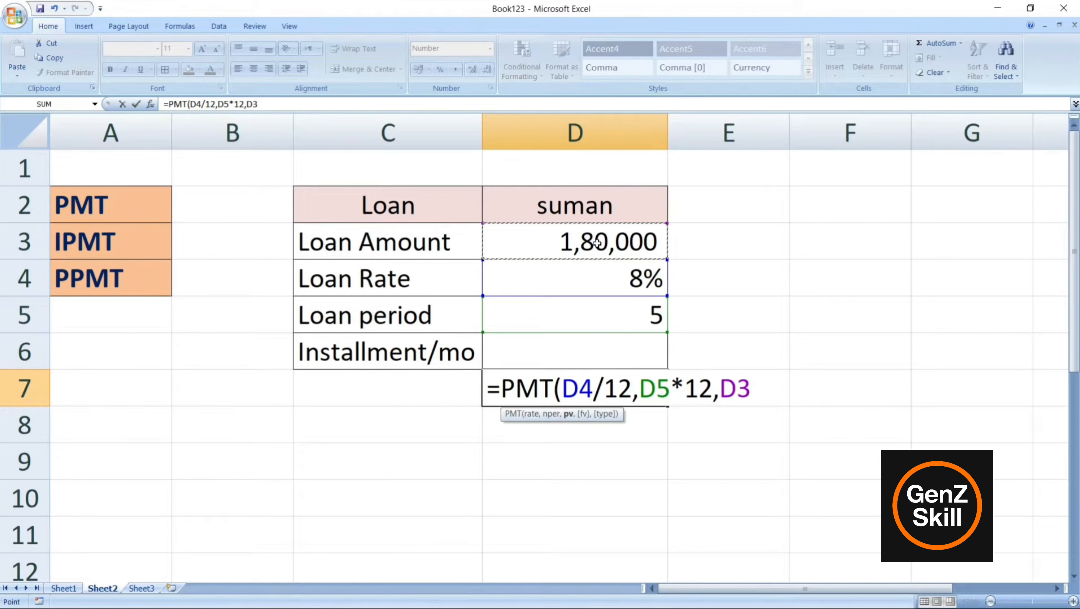
{"action": "type", "text": ")"}
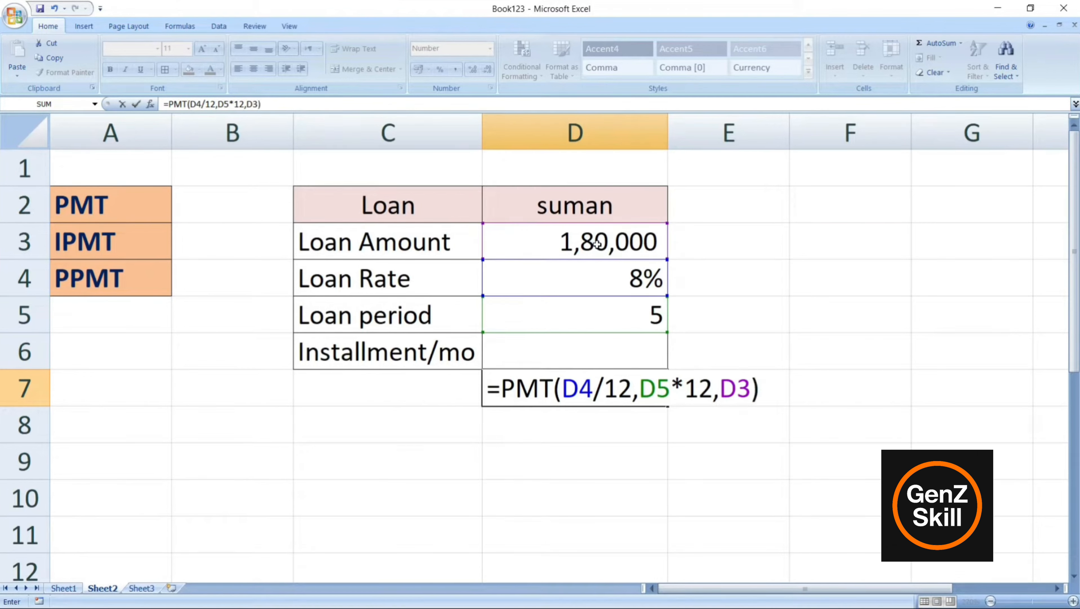
{"action": "key", "text": "Return"}
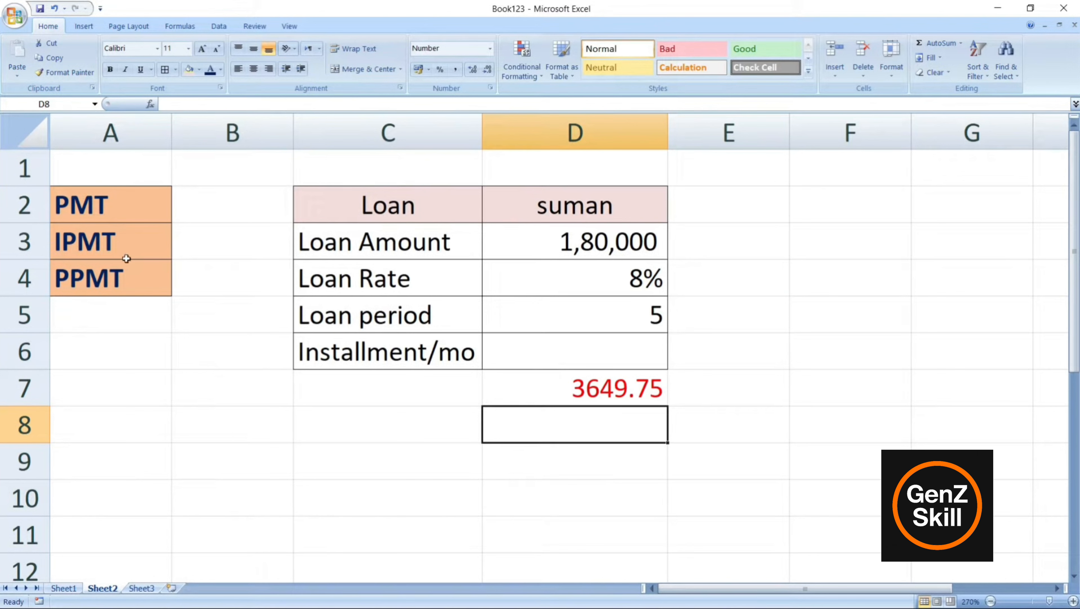
Start an IPMT formula in cell D8 with the monthly rate D4/12, followed by D5*12
{"action": "type", "text": "="}
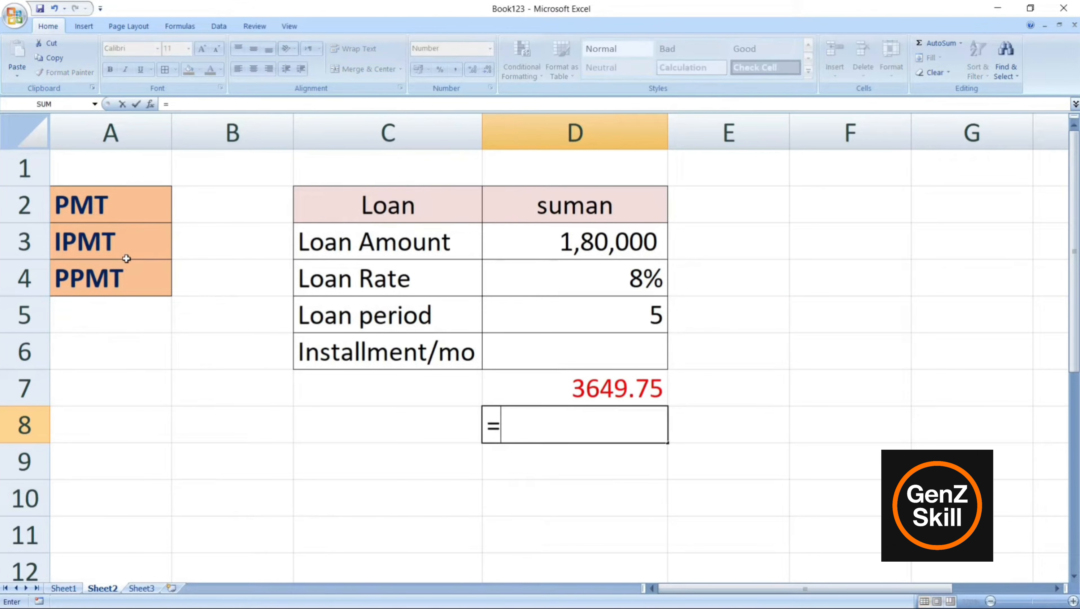
{"action": "type", "text": "ipmt"}
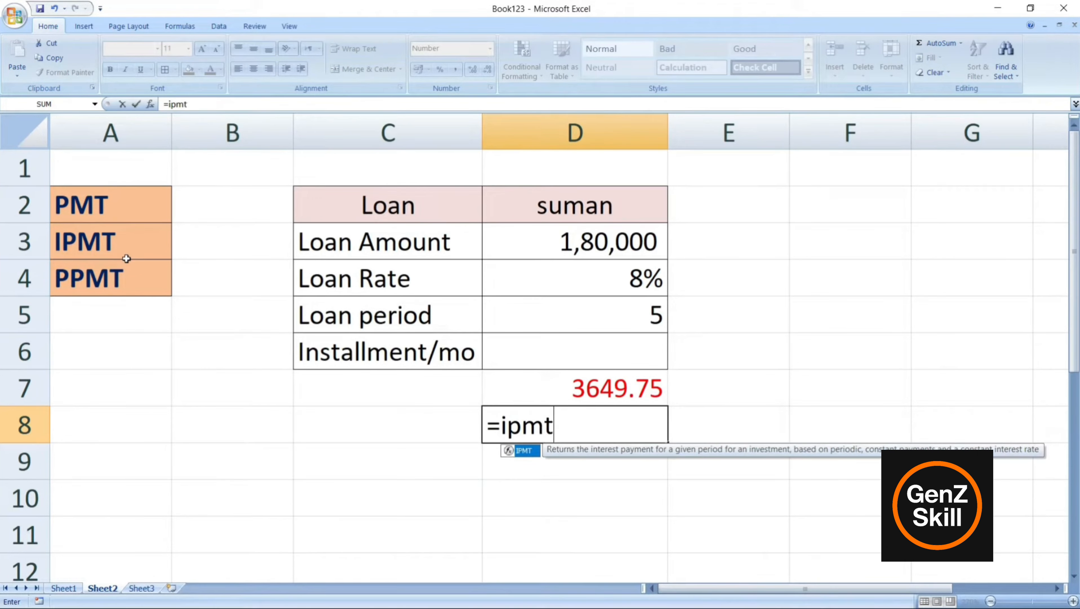
{"action": "key", "text": "Tab"}
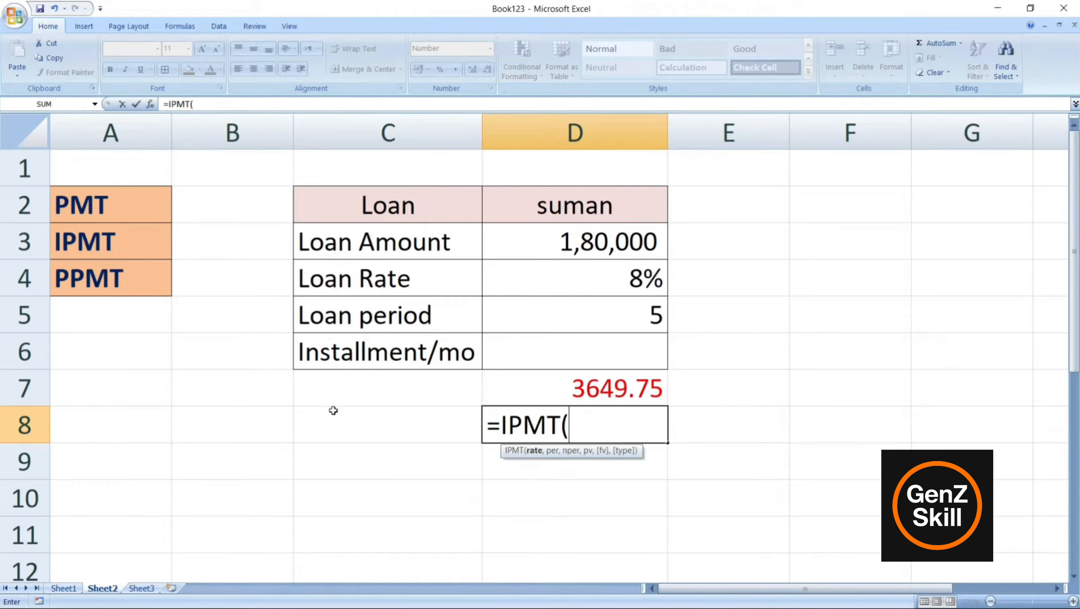
{"action": "left_click", "coordinate": [599, 286]}
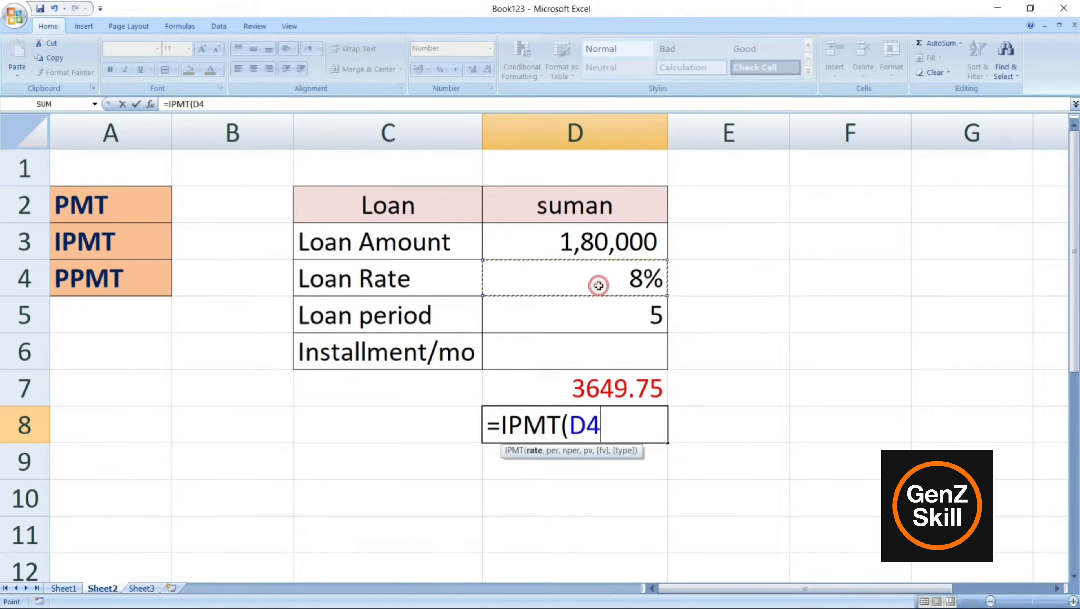
{"action": "type", "text": "/12,"}
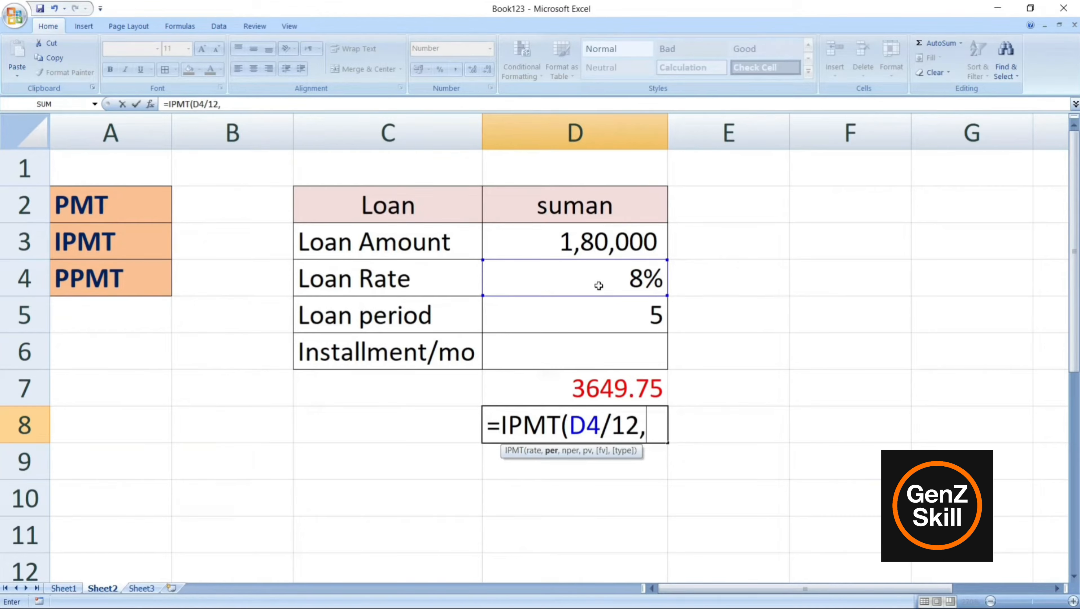
{"action": "left_click", "coordinate": [617, 316]}
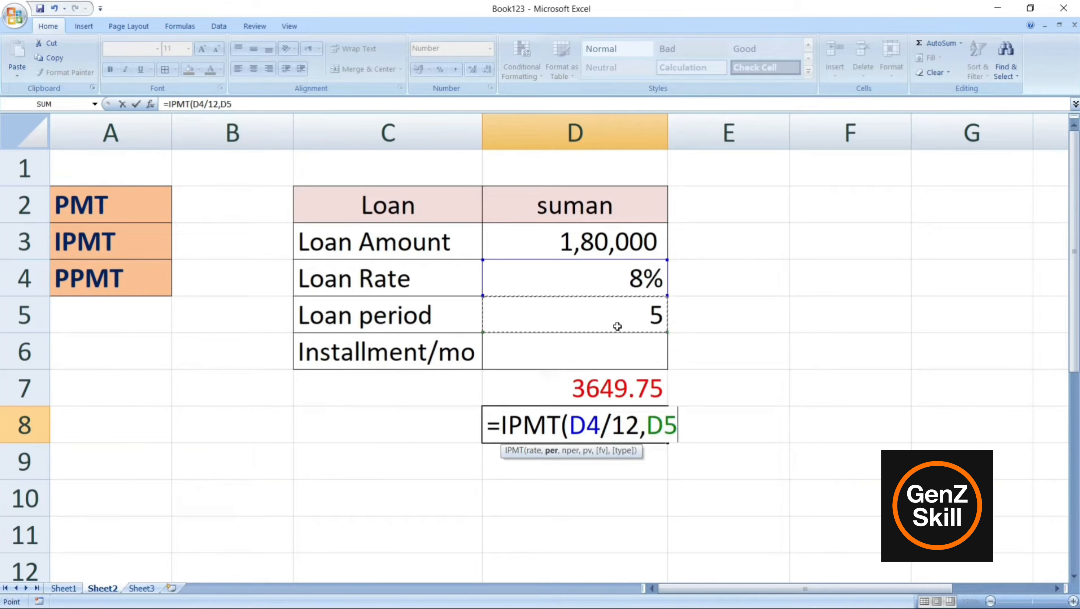
{"action": "type", "text": "*12"}
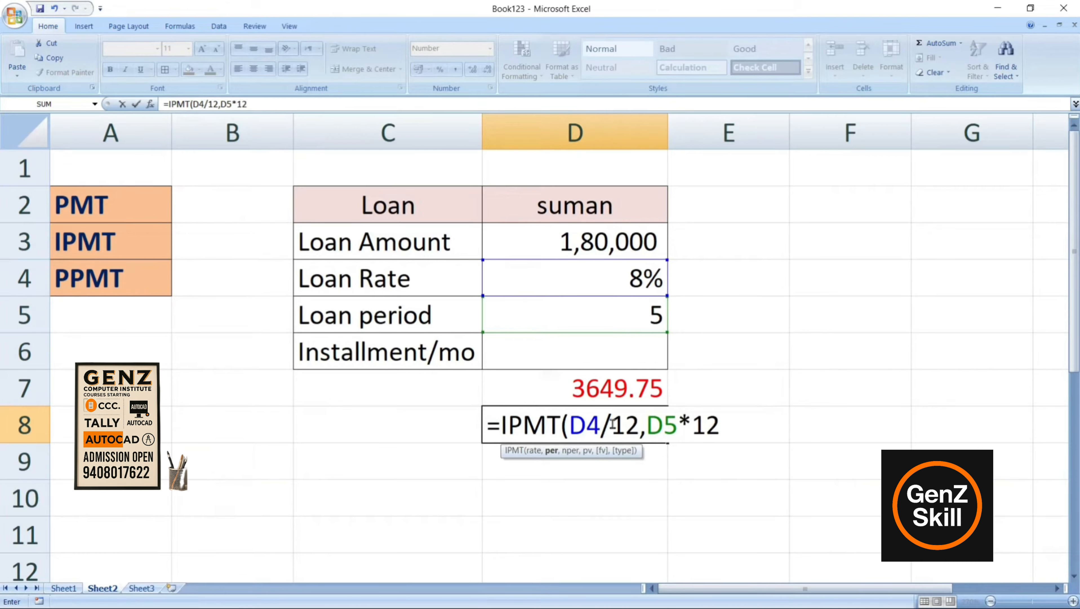
Insert 1 as the period argument before D5*12 and complete the D8 formula as =IPMT(D4/12,1,D5*12,D3)
{"action": "left_click", "coordinate": [643, 426]}
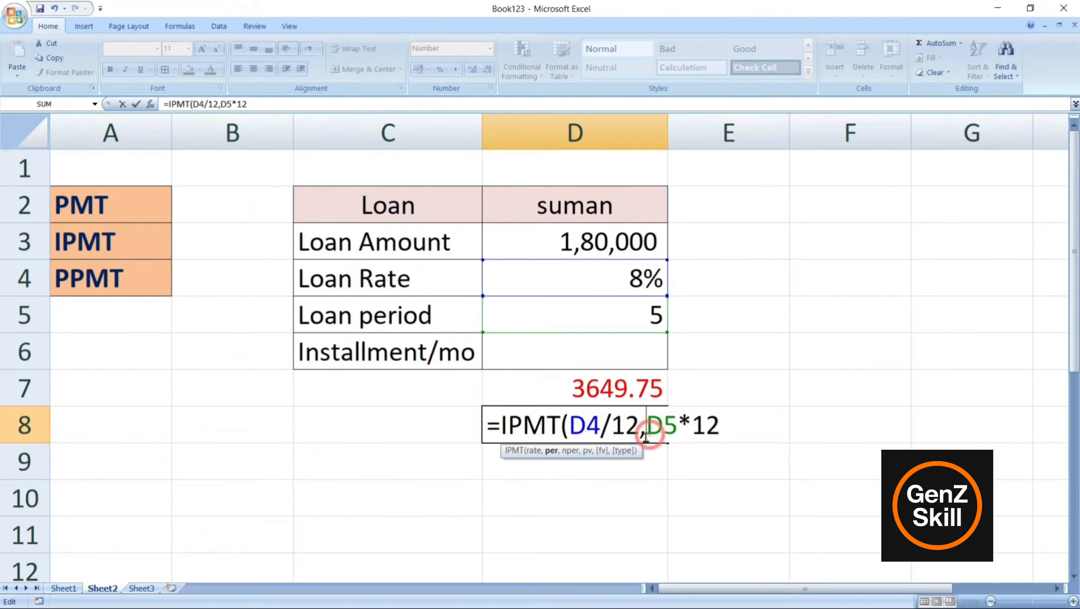
{"action": "type", "text": "1"}
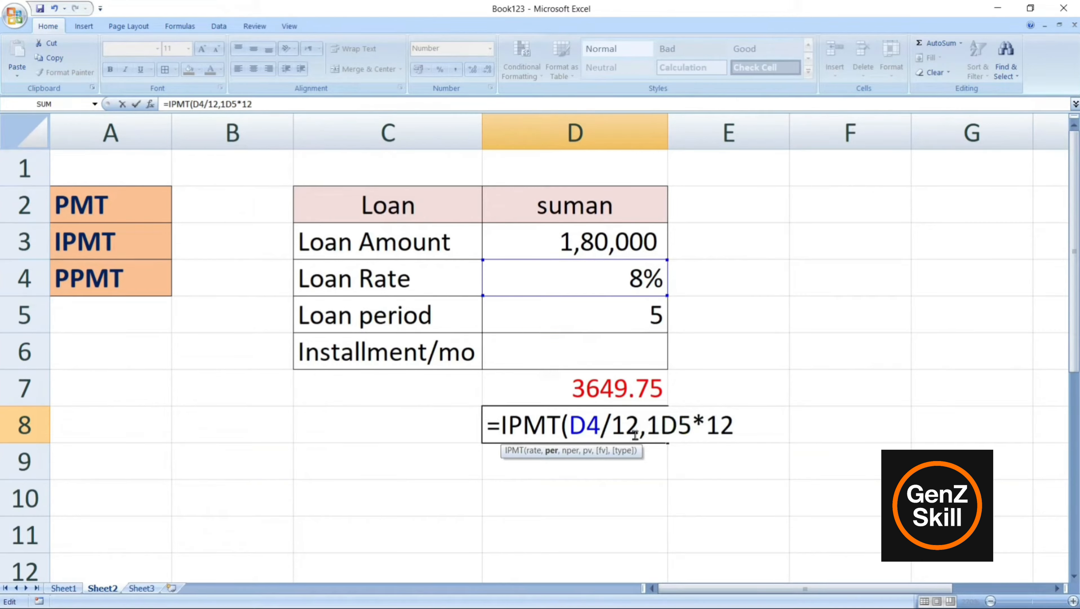
{"action": "type", "text": ","}
{"action": "left_click", "coordinate": [751, 425]}
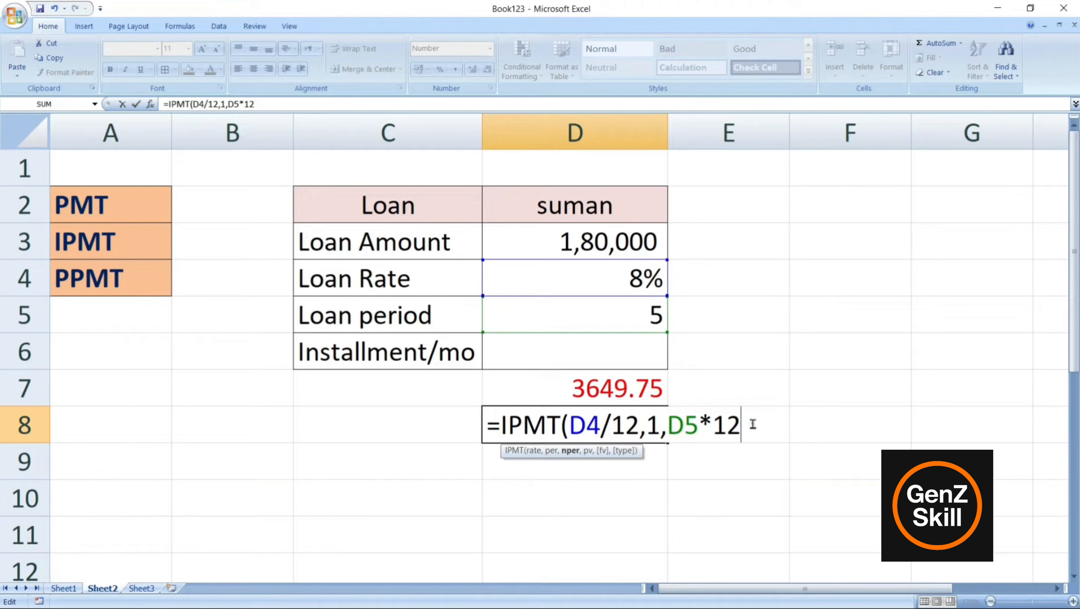
{"action": "type", "text": ","}
{"action": "left_click", "coordinate": [632, 244]}
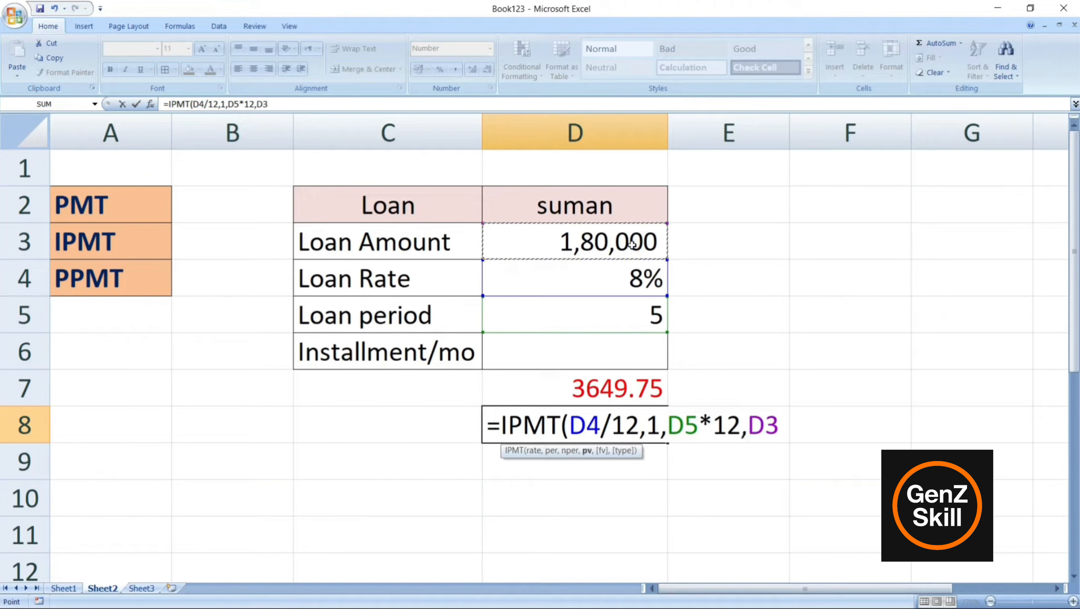
{"action": "type", "text": ")"}
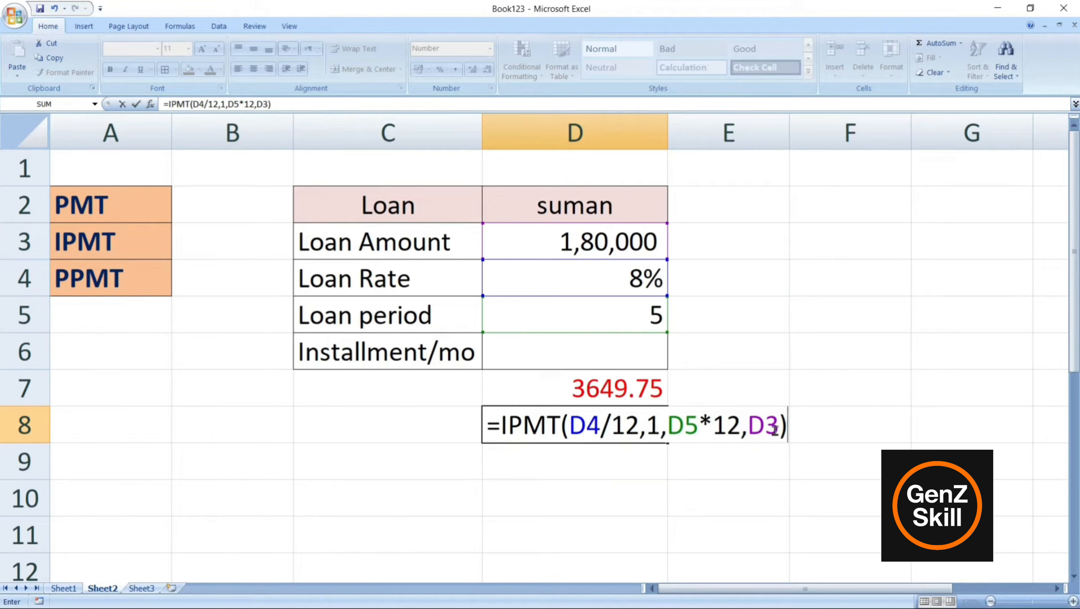
{"action": "key", "text": "Return"}
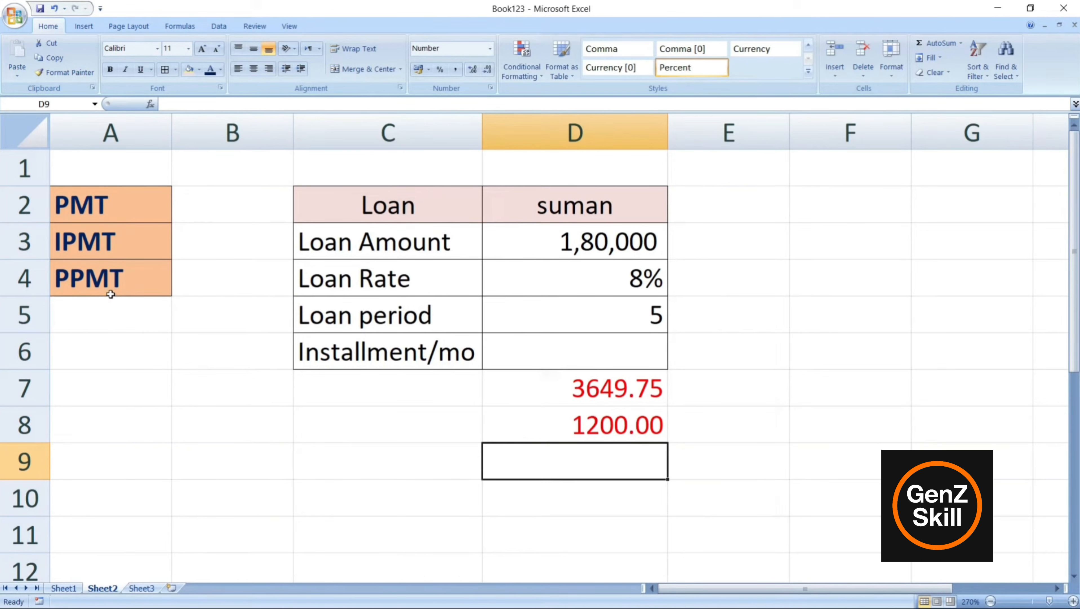
Calculate the first month's principal payment in cell D9 with the formula =PPMT(D4/12,1,D5*12,D3)
{"action": "type", "text": "="}
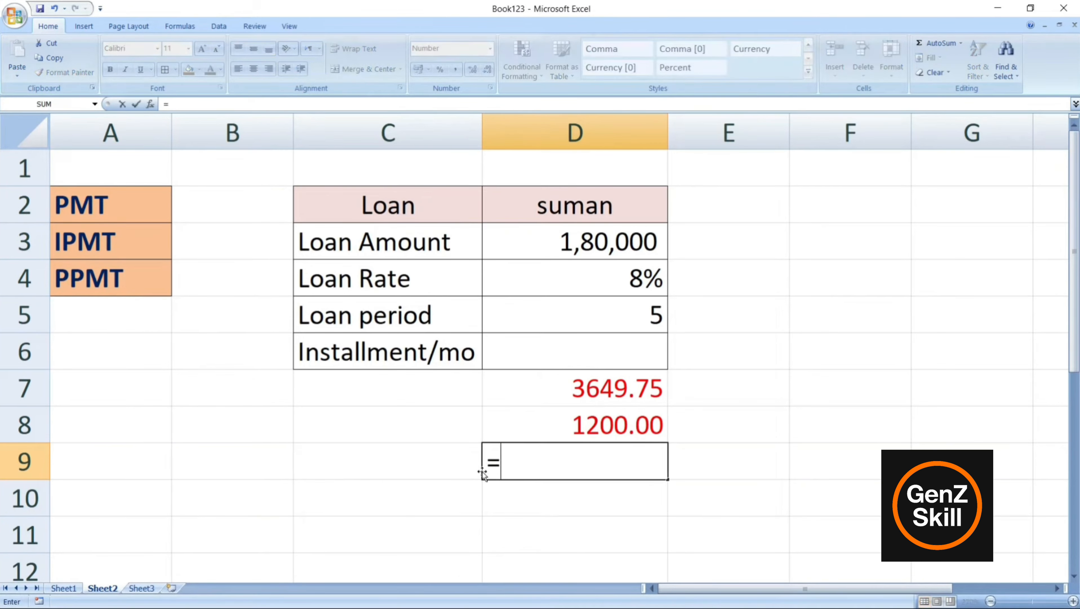
{"action": "type", "text": "ppmt"}
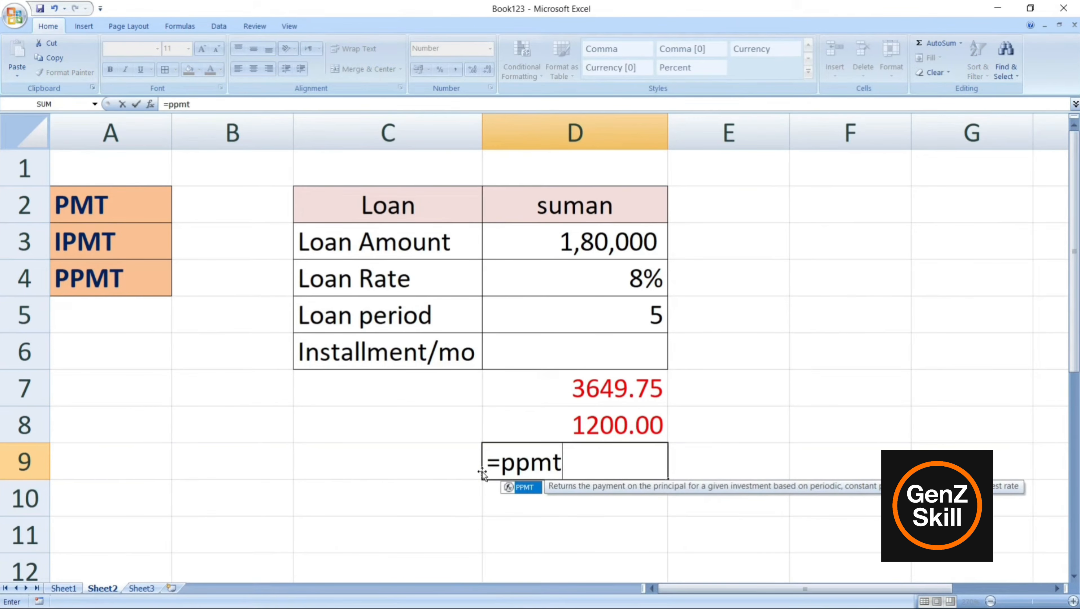
{"action": "key", "text": "Tab"}
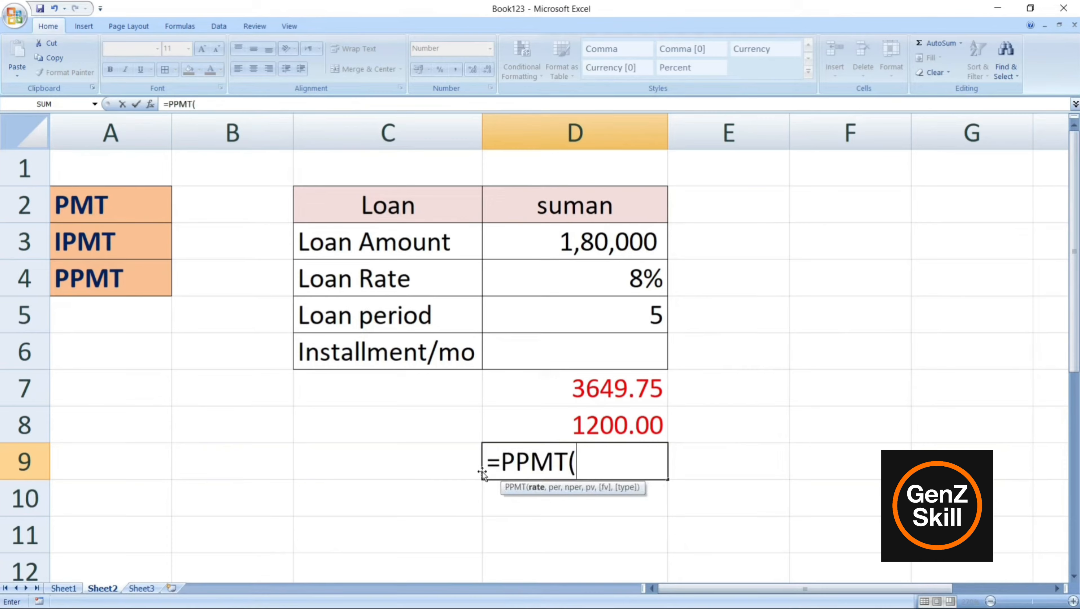
{"action": "left_click", "coordinate": [587, 281]}
{"action": "type", "text": "/12"}
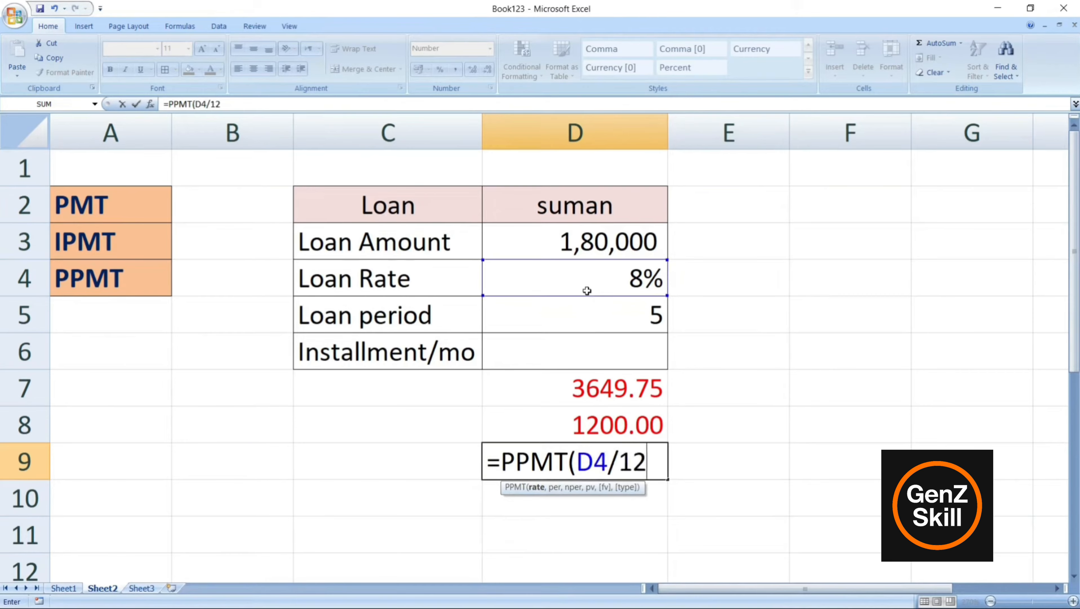
{"action": "type", "text": ",1,"}
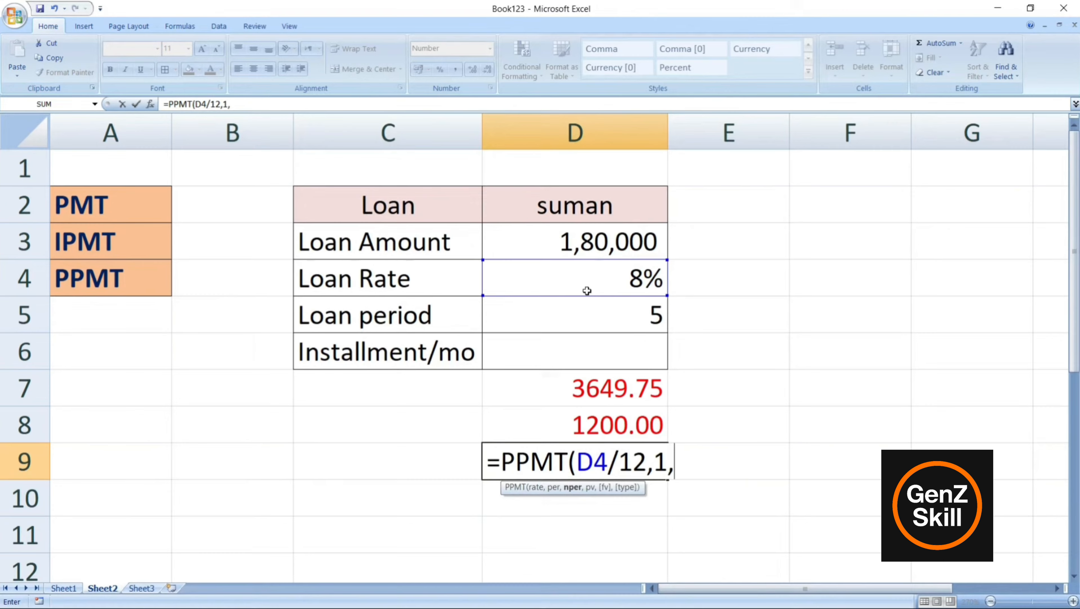
{"action": "left_click", "coordinate": [590, 311]}
{"action": "type", "text": "*12"}
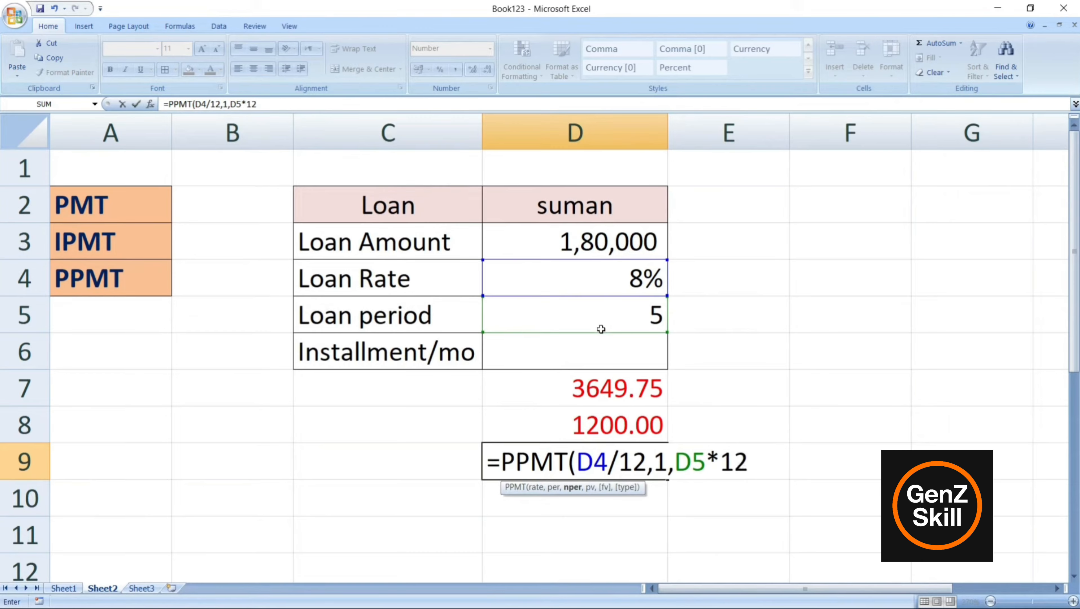
{"action": "type", "text": ","}
{"action": "left_click", "coordinate": [597, 244]}
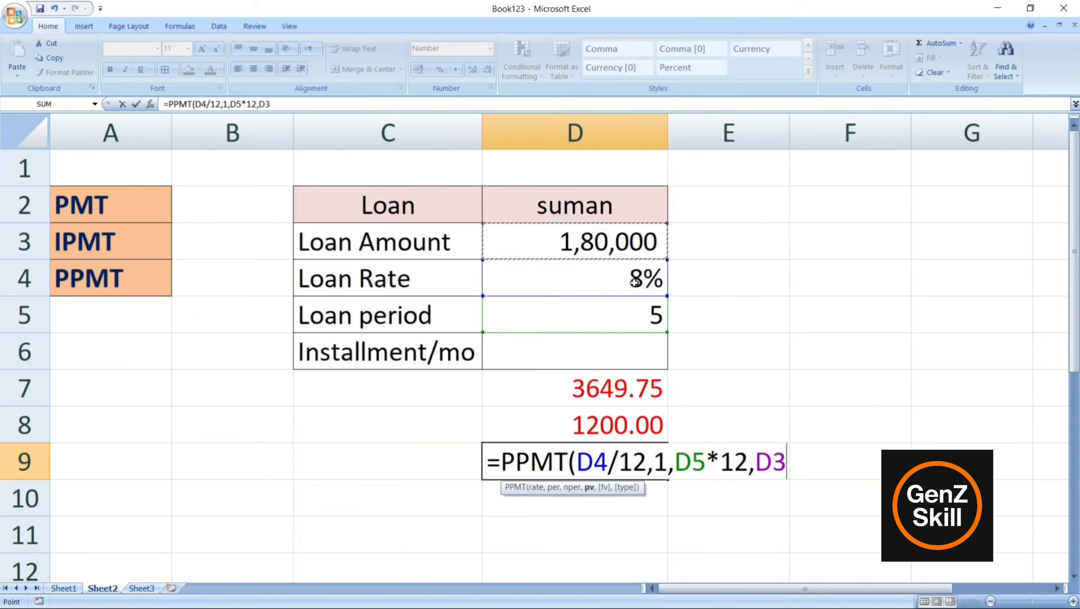
{"action": "type", "text": ")"}
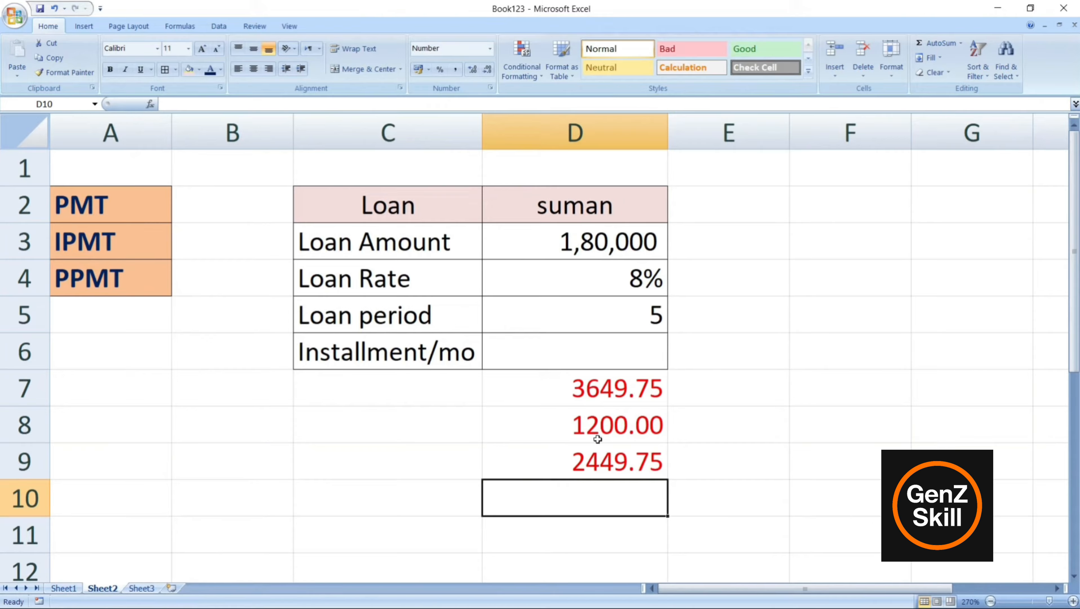
Add the interest and principal portions in cell D10 with the formula =SUM(D8:D9)
{"action": "left_click_drag", "start_coordinate": [562, 422], "coordinate": [583, 459]}
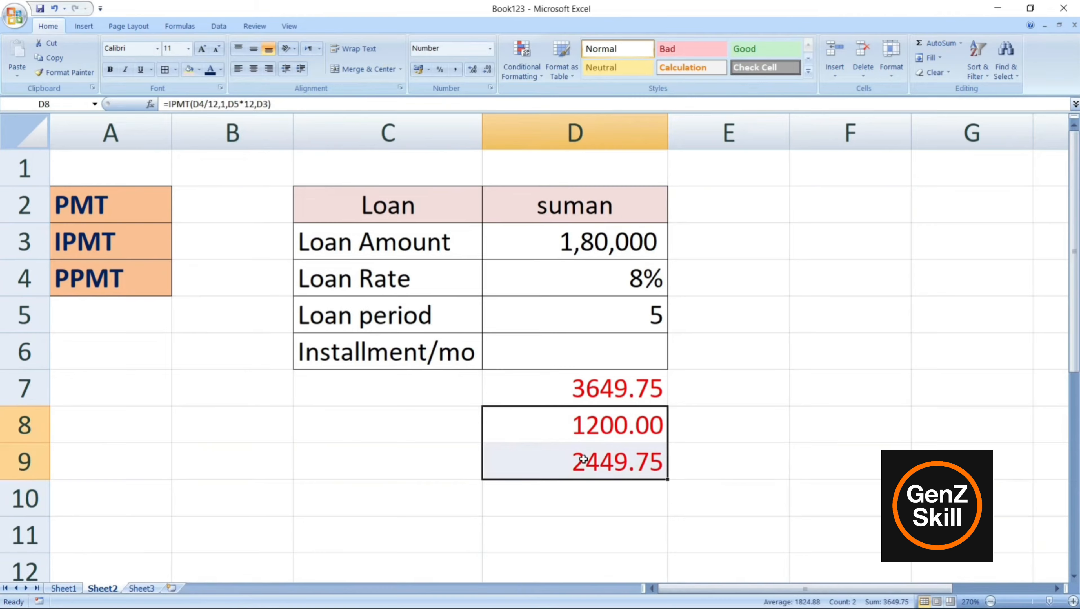
{"action": "left_click", "coordinate": [582, 495]}
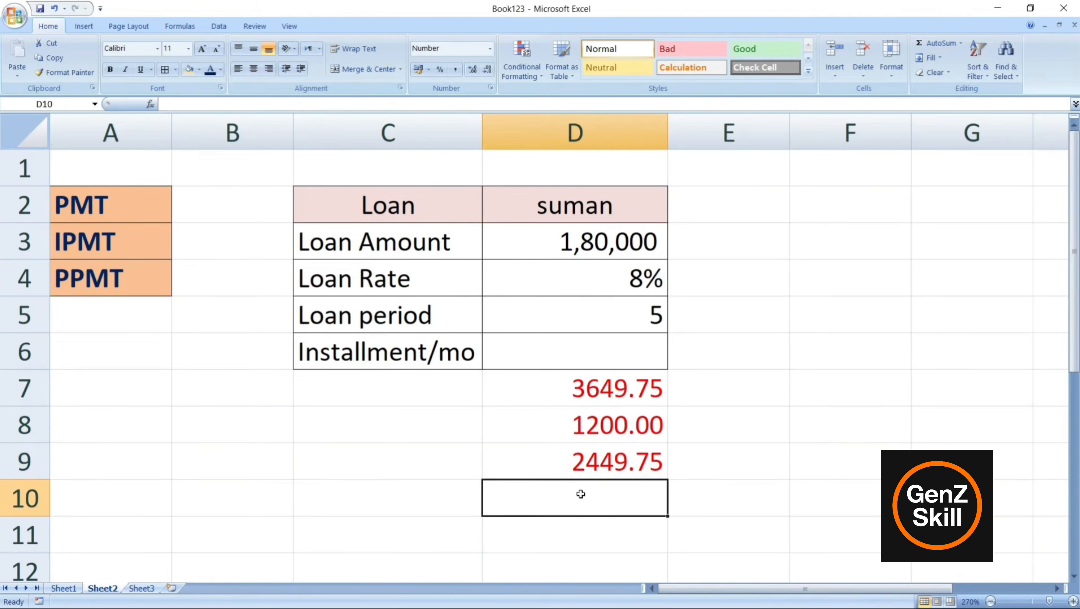
{"action": "type", "text": "=s"}
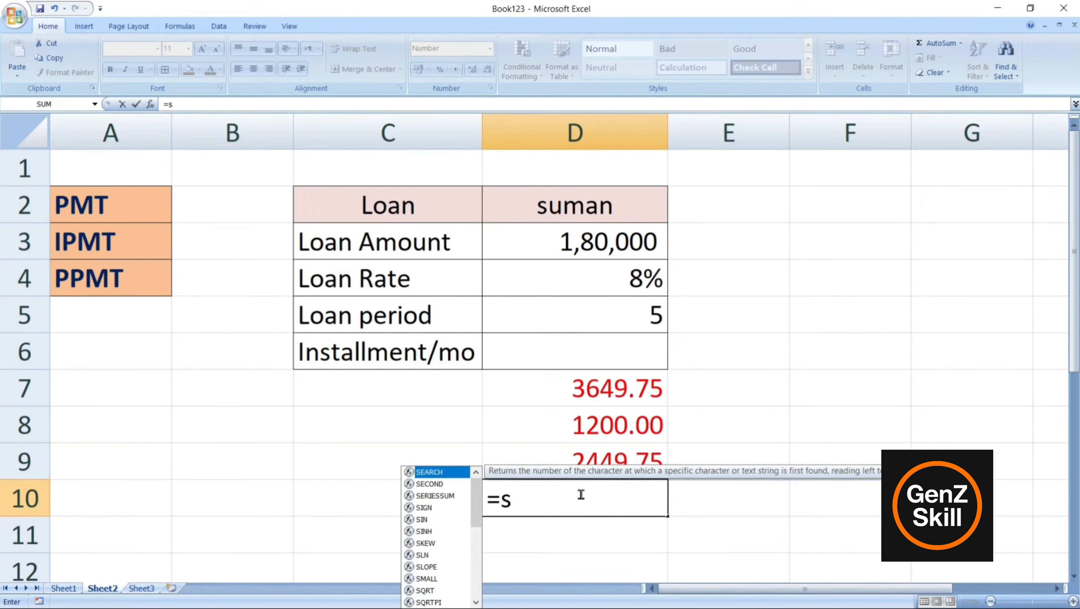
{"action": "type", "text": "um("}
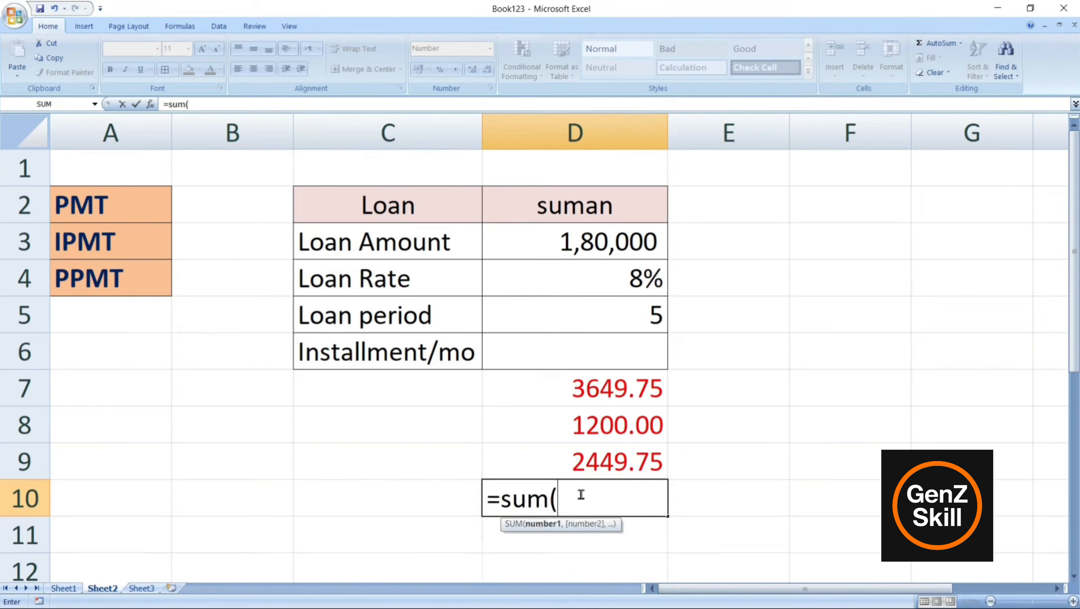
{"action": "left_click_drag", "start_coordinate": [565, 422], "coordinate": [569, 445]}
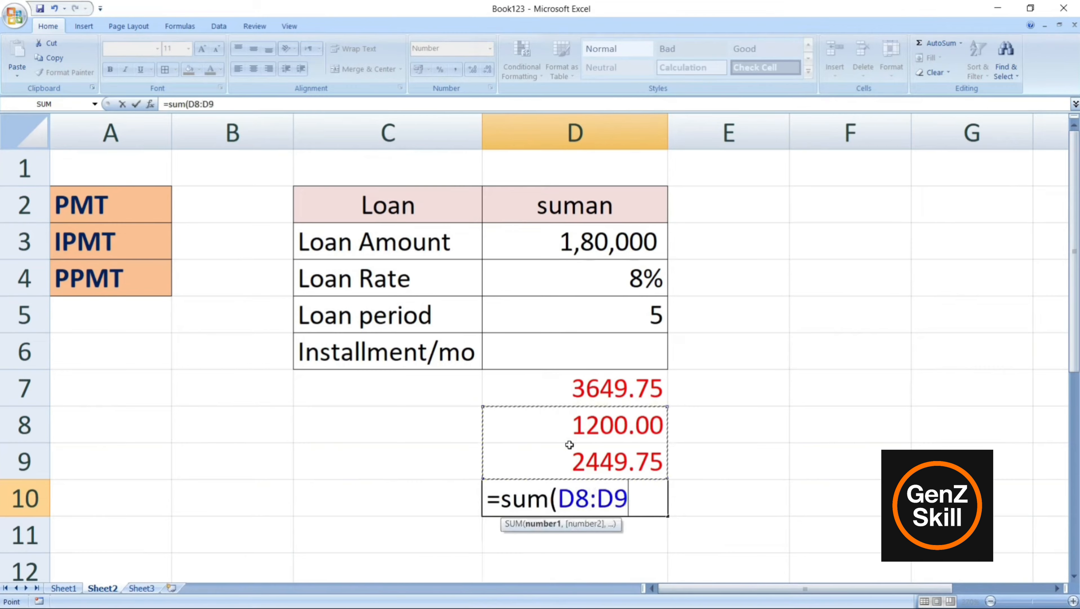
{"action": "type", "text": ")"}
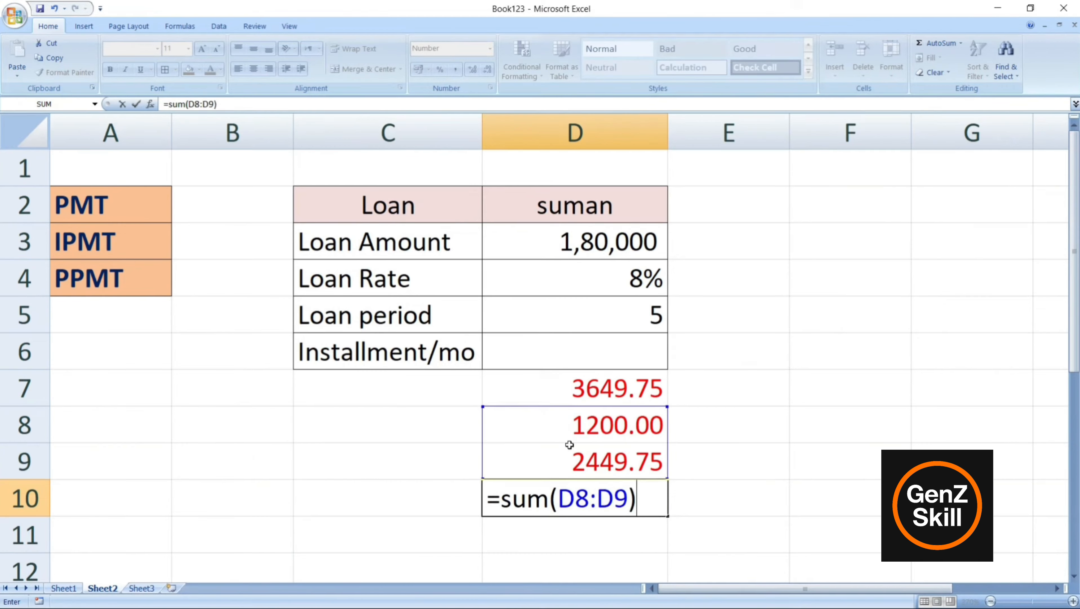
{"action": "key", "text": "Return"}
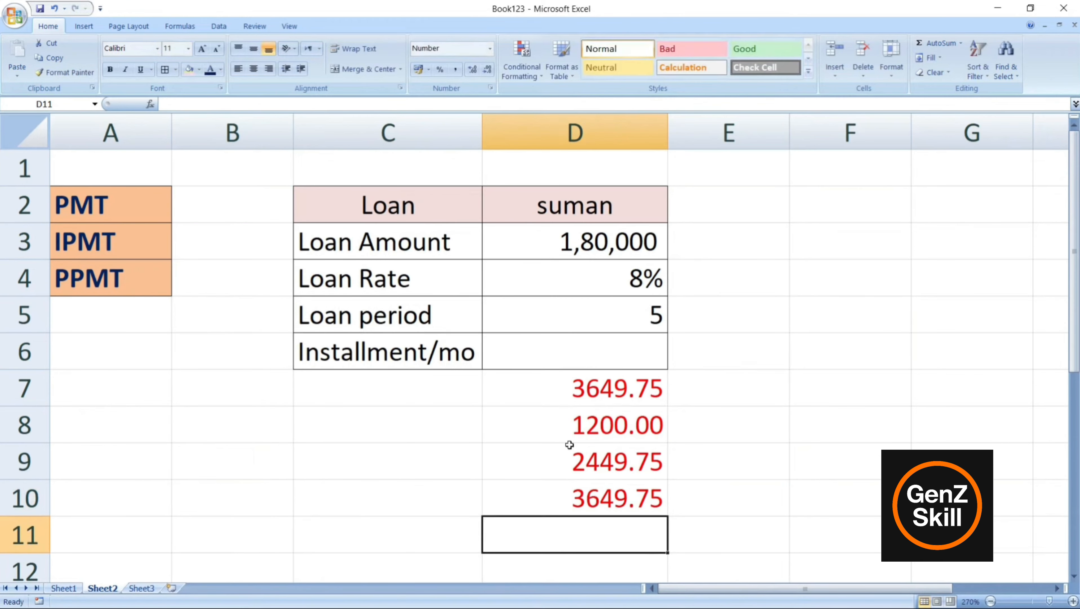
Check the sum in cell D10 and the loan period in D5 against the PMT installment in D7
{"action": "left_click", "coordinate": [586, 496]}
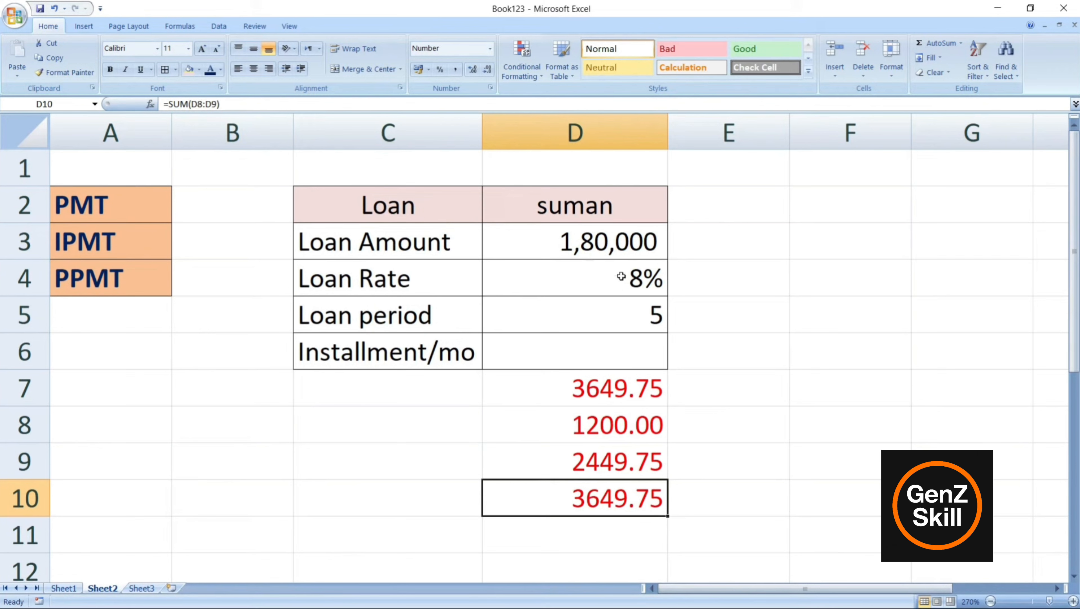
{"action": "left_click", "coordinate": [628, 314]}
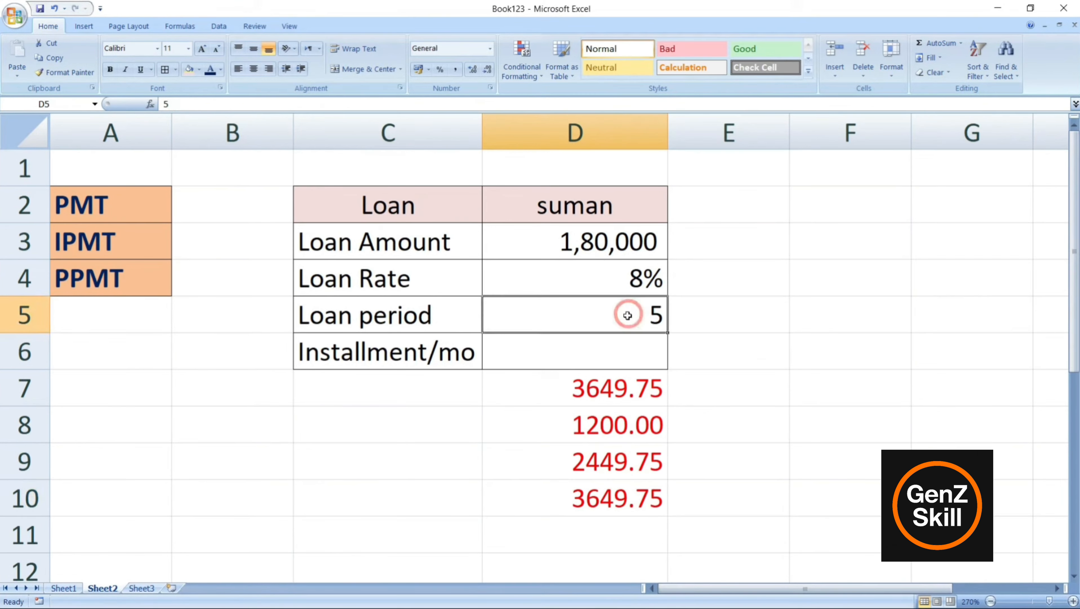
{"action": "left_click", "coordinate": [611, 394]}
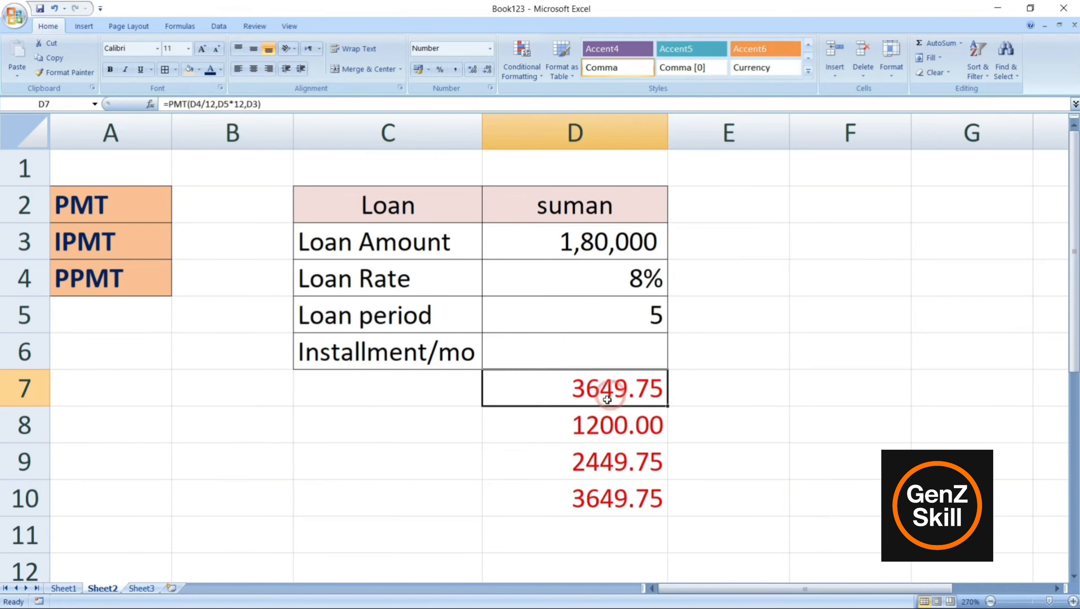